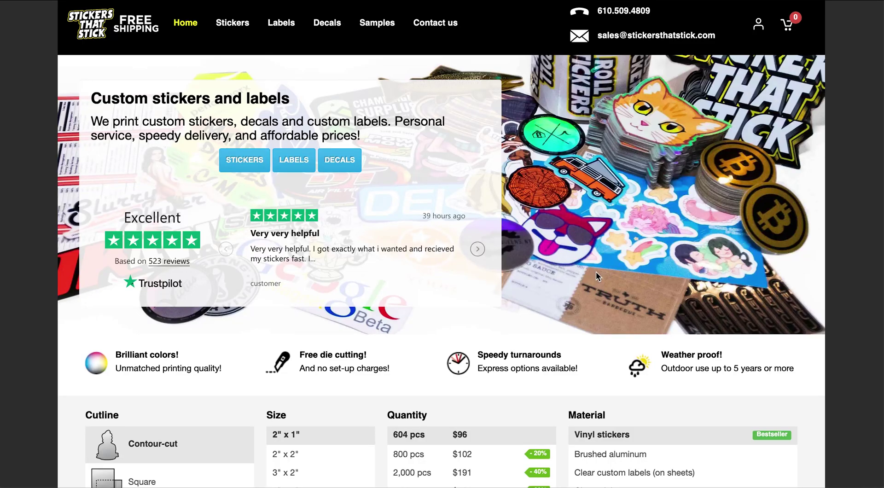
Step: Set a custom 3.3 x 3.5 inch size for the vinyl stickers and choose 300 pieces for $168
{"action": "scroll", "coordinate": [596, 273], "scroll_direction": "down", "scroll_amount": 4}
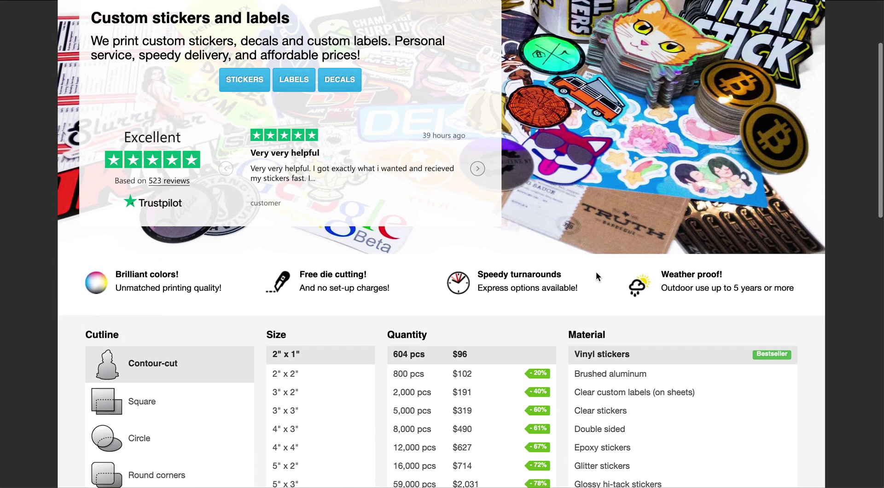
{"action": "scroll", "coordinate": [595, 272], "scroll_direction": "down", "scroll_amount": 1}
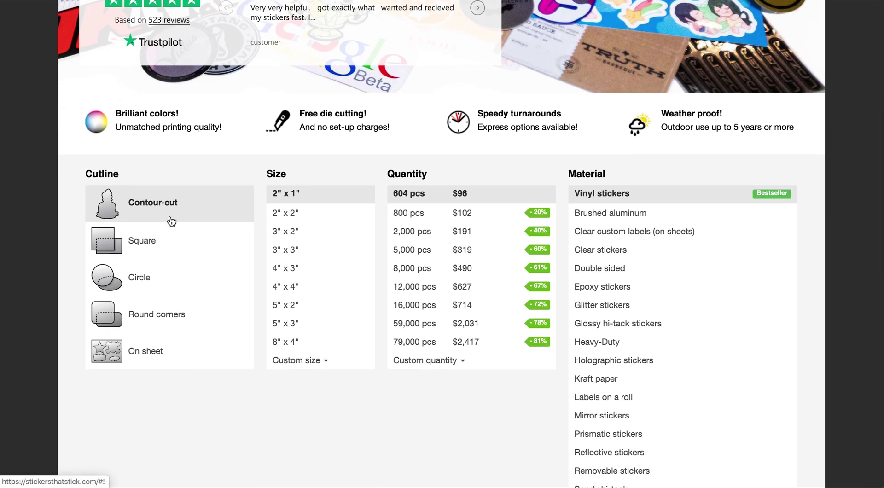
{"action": "left_click", "coordinate": [287, 365]}
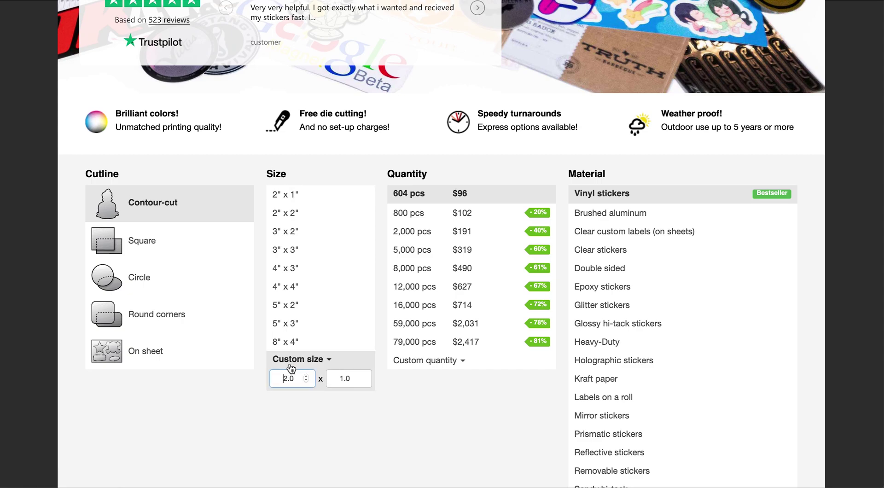
{"action": "type", "text": "3.3"}
{"action": "key", "text": "Tab"}
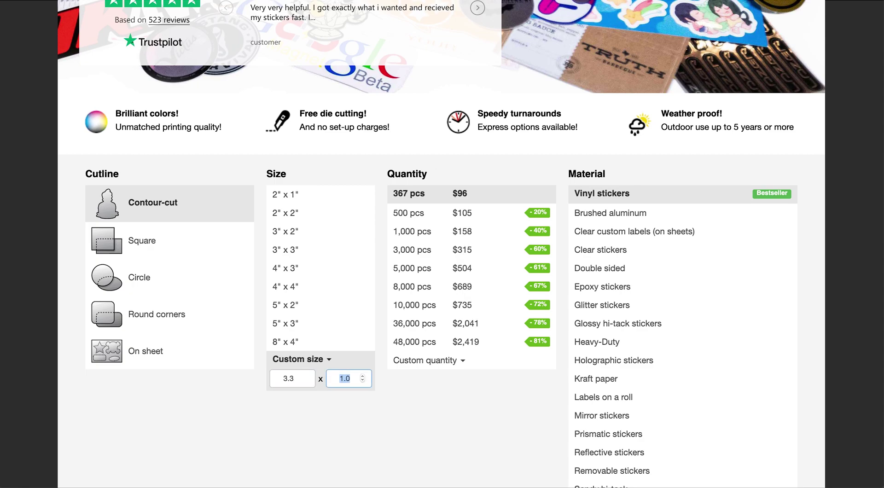
{"action": "type", "text": "3.5"}
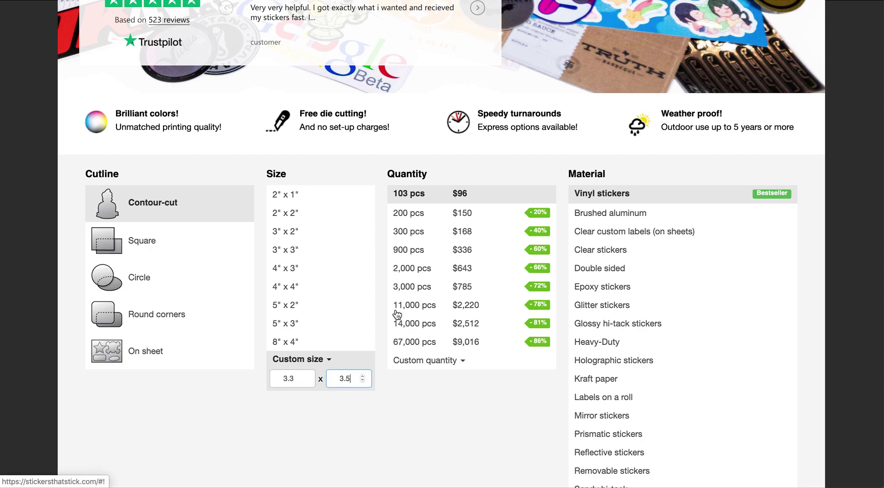
{"action": "left_click", "coordinate": [410, 231]}
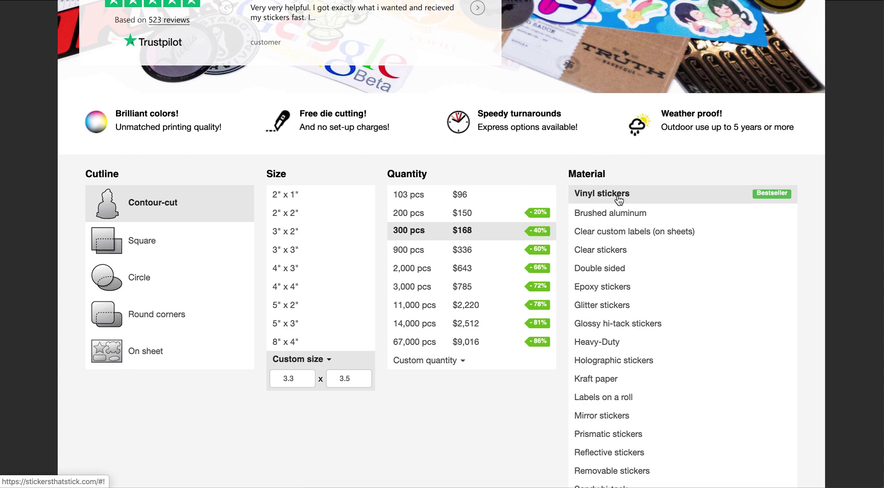
{"action": "scroll", "coordinate": [620, 199], "scroll_direction": "down", "scroll_amount": 5}
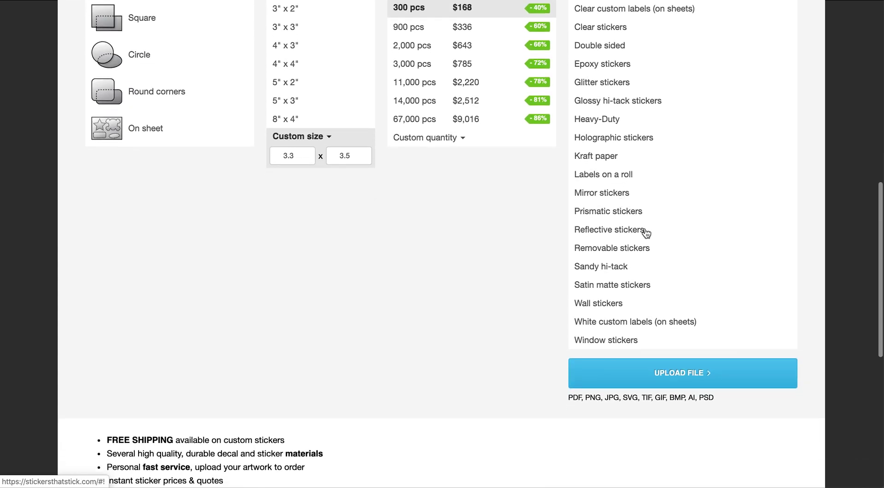
Step: Upload brewinglogo.pdf from the Downloads folder as the sticker artwork
{"action": "left_click", "coordinate": [659, 381]}
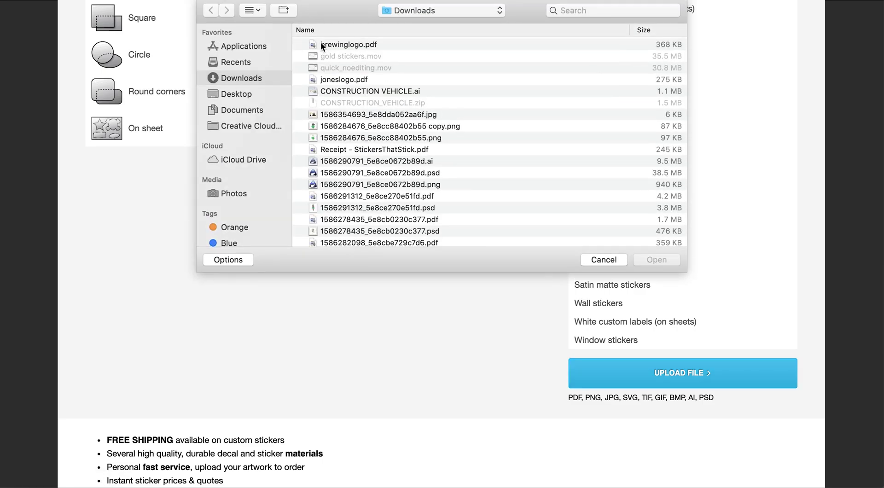
{"action": "left_click", "coordinate": [323, 44]}
{"action": "left_click", "coordinate": [652, 260]}
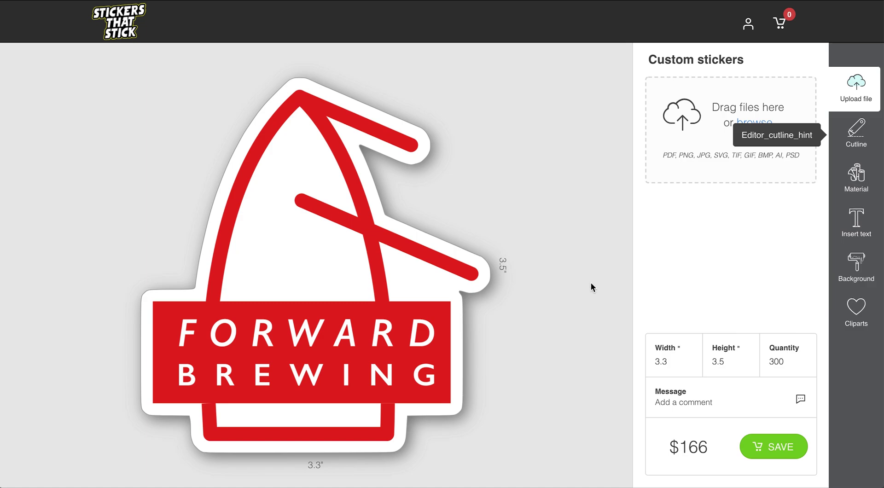
Step: Compare Large, Medium and Small border cutlines, then settle on Round corners at 3.4 x 3.6 inches
{"action": "left_click", "coordinate": [851, 152]}
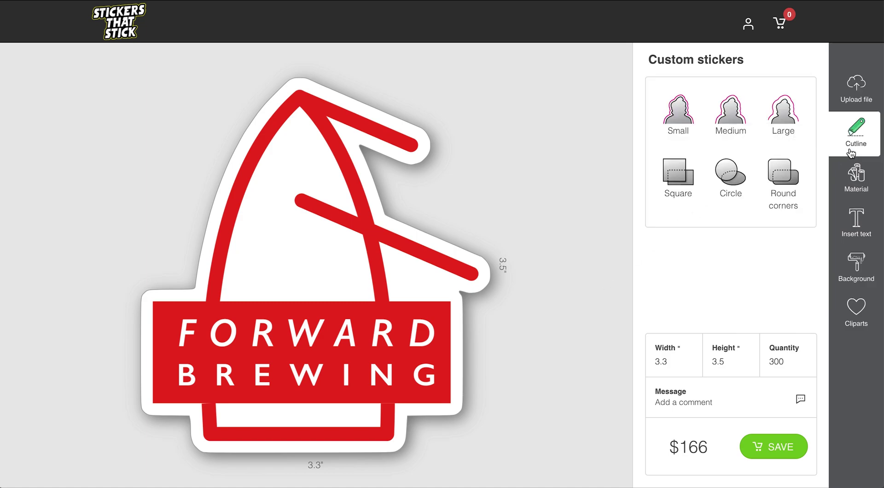
{"action": "left_click", "coordinate": [791, 125]}
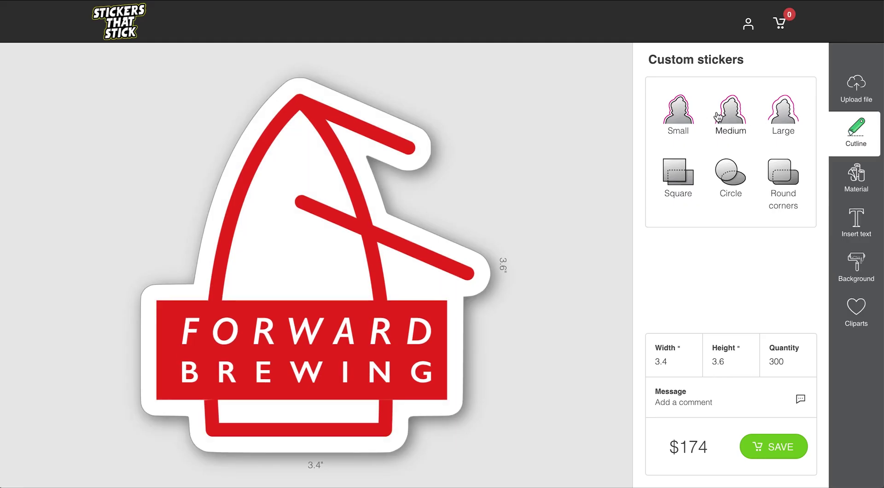
{"action": "left_click", "coordinate": [739, 123]}
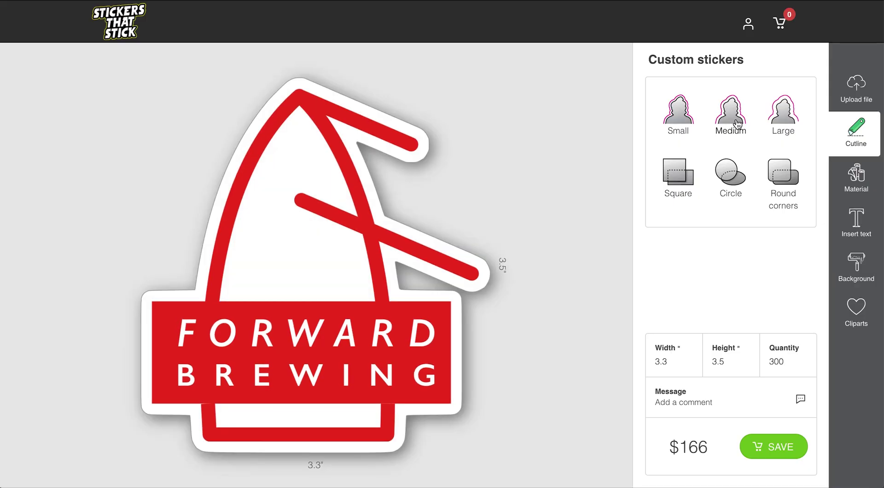
{"action": "left_click", "coordinate": [679, 123]}
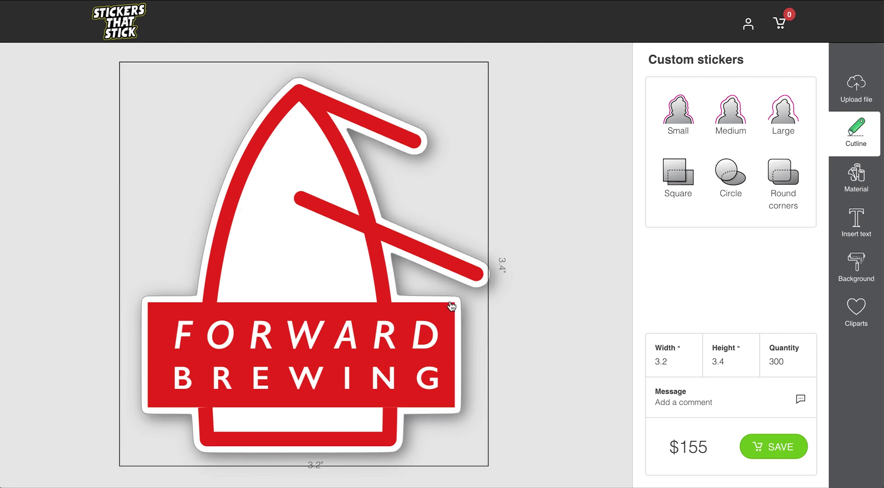
{"action": "left_click", "coordinate": [795, 99]}
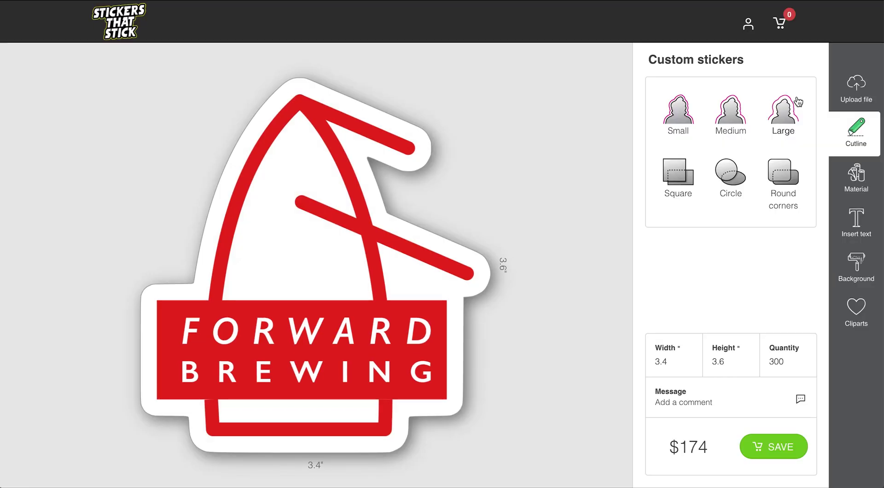
{"action": "left_click", "coordinate": [784, 182]}
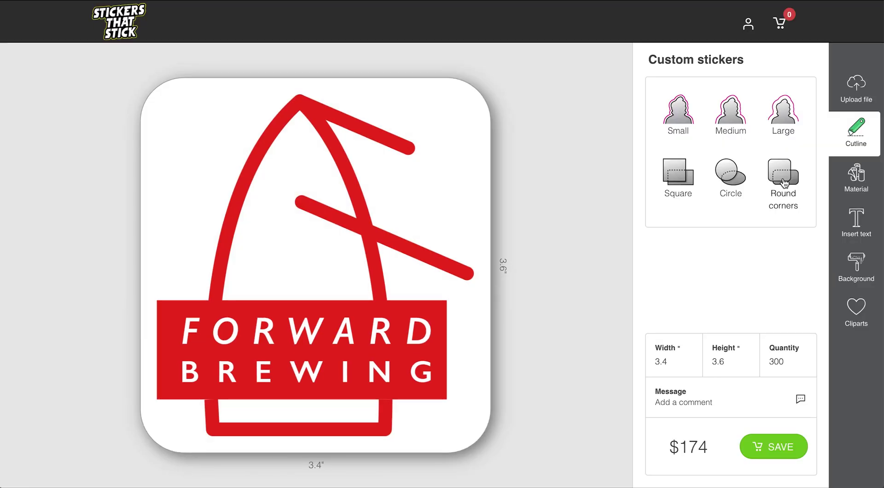
Step: Shrink the logo and centre it horizontally and vertically on the sticker
{"action": "left_click", "coordinate": [361, 170]}
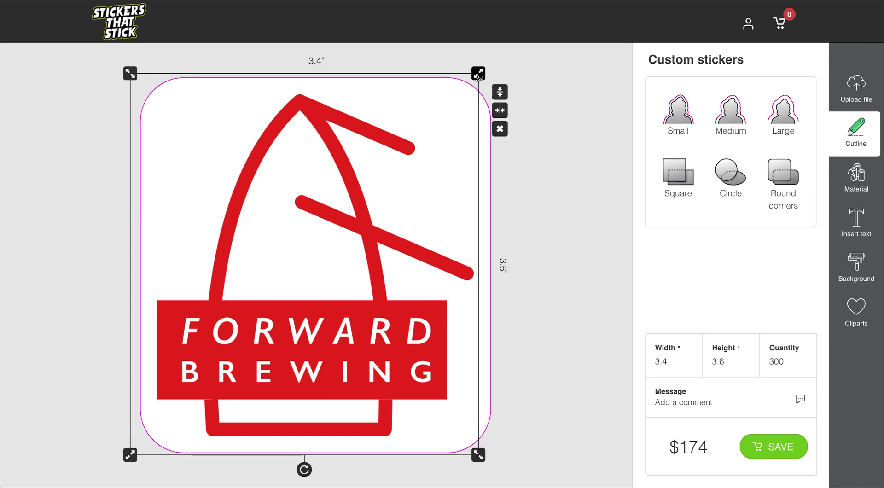
{"action": "left_click", "coordinate": [346, 243]}
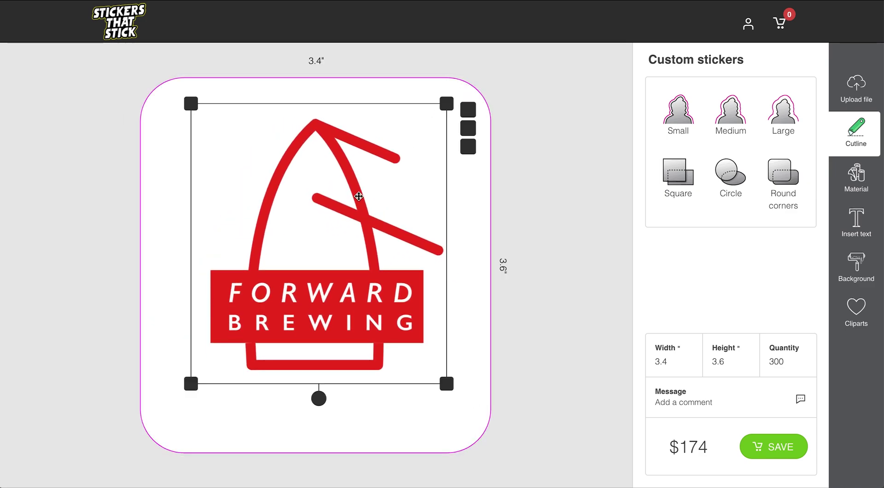
{"action": "left_click", "coordinate": [468, 131]}
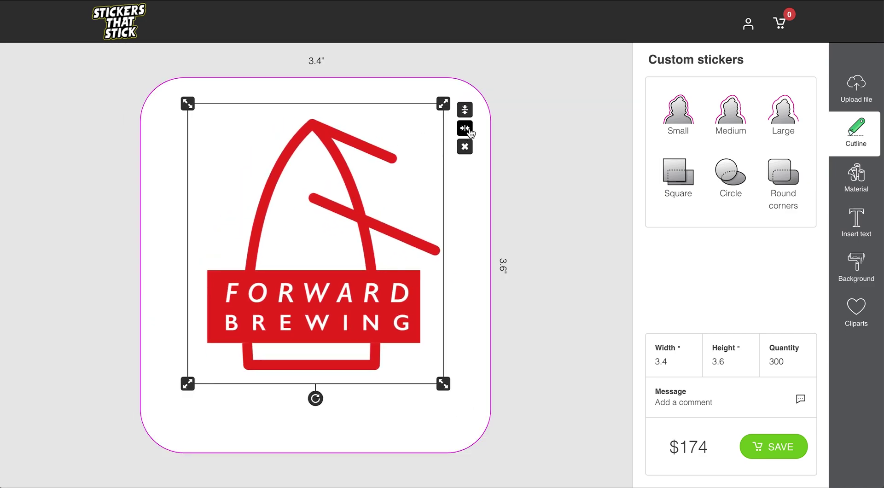
{"action": "left_click", "coordinate": [465, 115]}
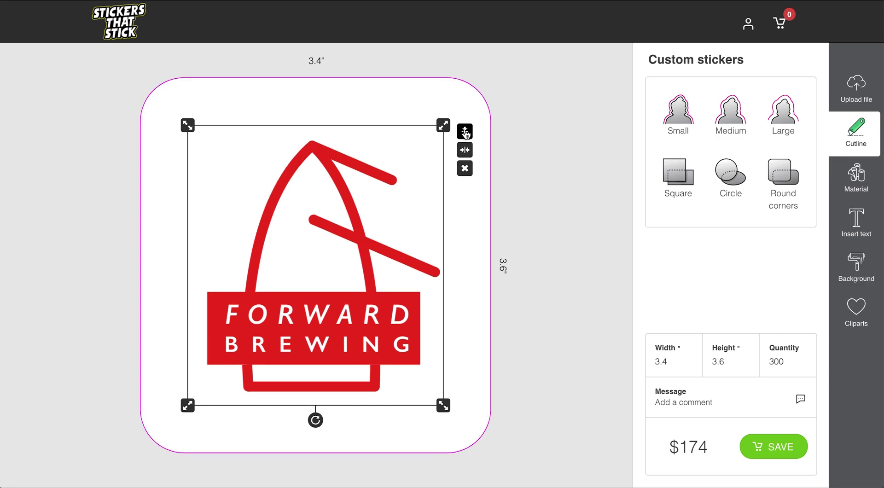
Step: Try Square and Circle cutlines, then return to a large logo contour at 2.5 x 2.6 inches
{"action": "left_click", "coordinate": [673, 177]}
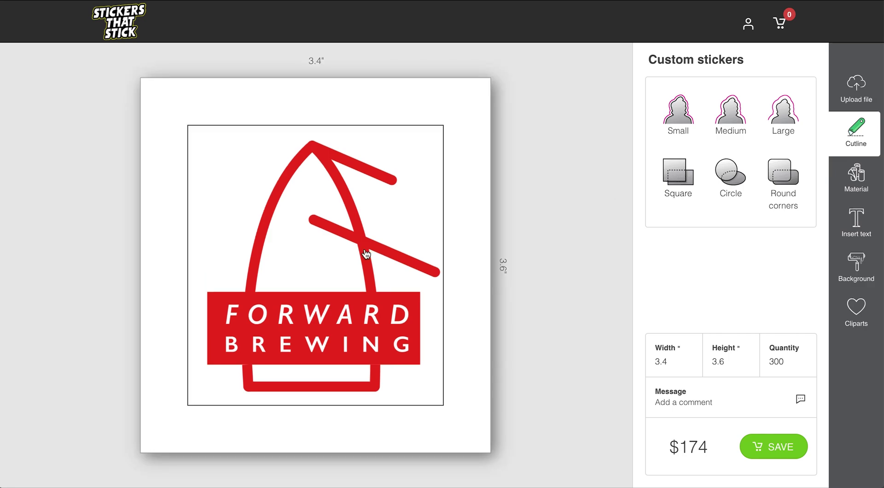
{"action": "left_click", "coordinate": [725, 193]}
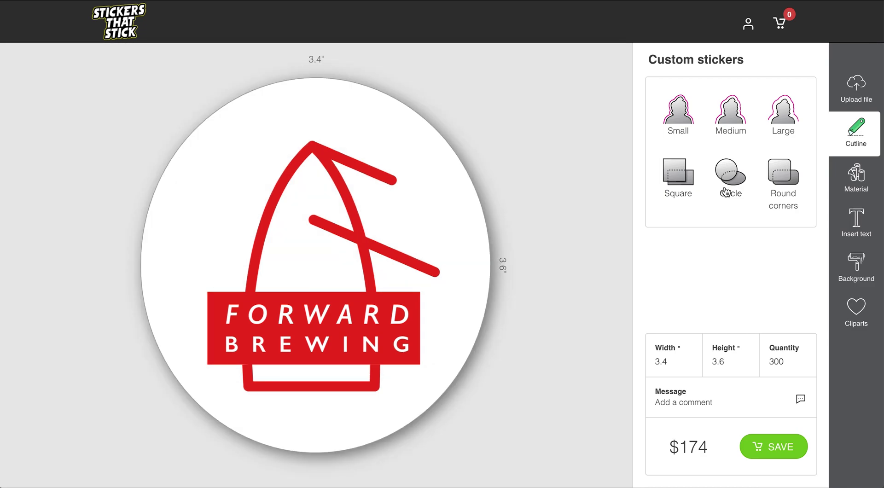
{"action": "left_click", "coordinate": [365, 306]}
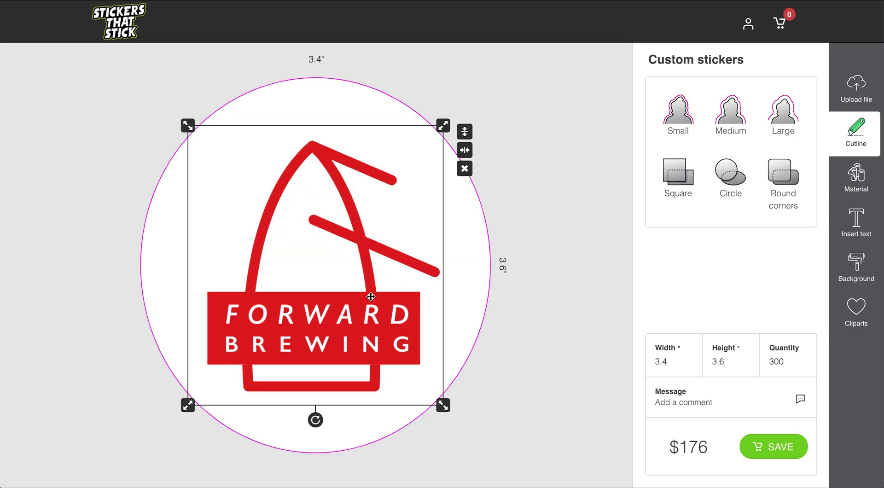
{"action": "left_click", "coordinate": [788, 119]}
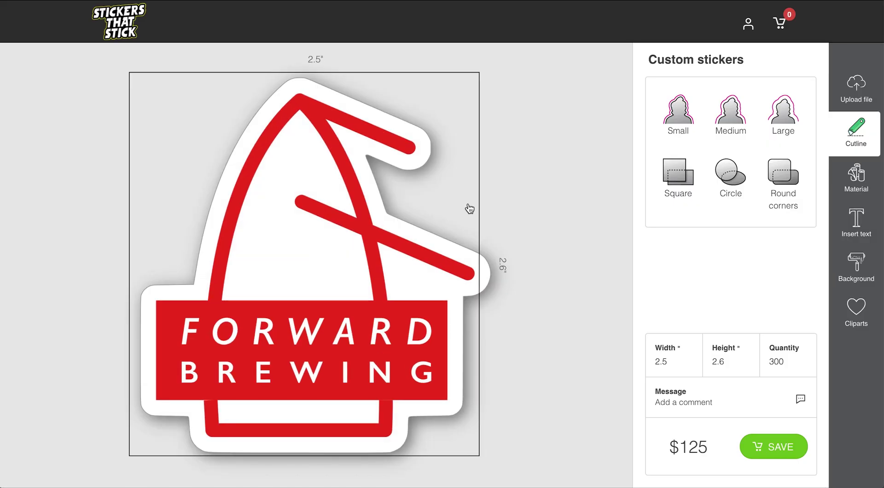
Step: Change the sticker height to 3.5 inches, making it 3.3 x 3.5 for $166
{"action": "left_click", "coordinate": [723, 360]}
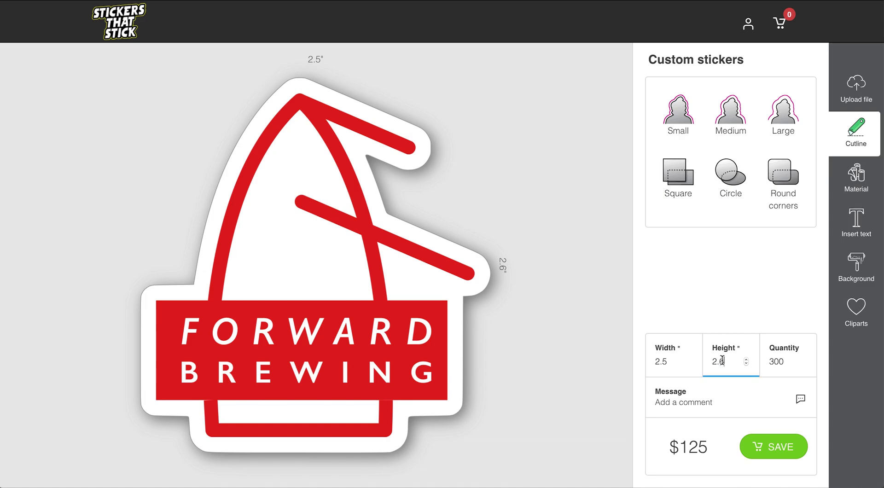
{"action": "type", "text": "3.5"}
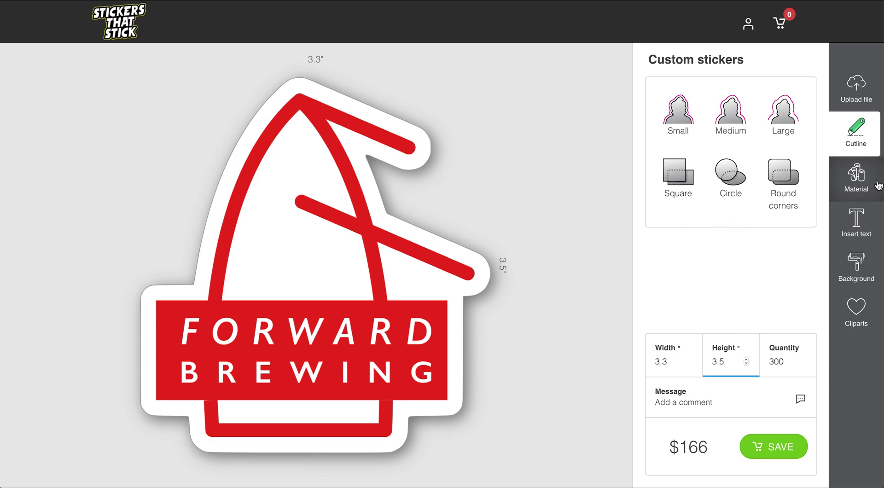
Step: Preview the logo sticker in Glitter and then Holographic materials
{"action": "left_click", "coordinate": [859, 180]}
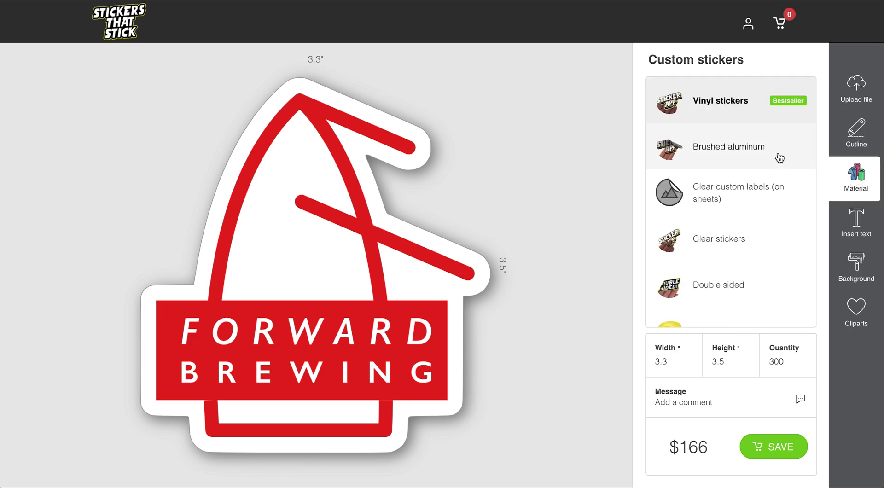
{"action": "scroll", "coordinate": [781, 158], "scroll_direction": "down", "scroll_amount": 2}
{"action": "scroll", "coordinate": [779, 158], "scroll_direction": "down", "scroll_amount": 2}
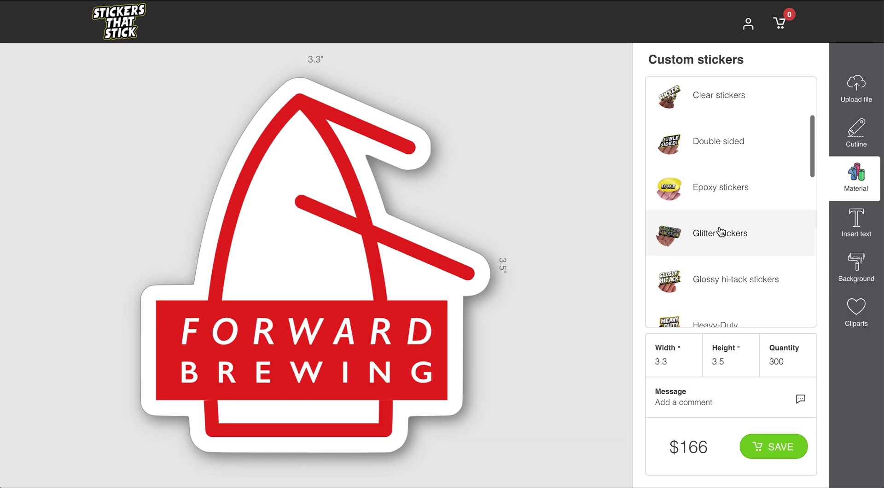
{"action": "left_click", "coordinate": [722, 230]}
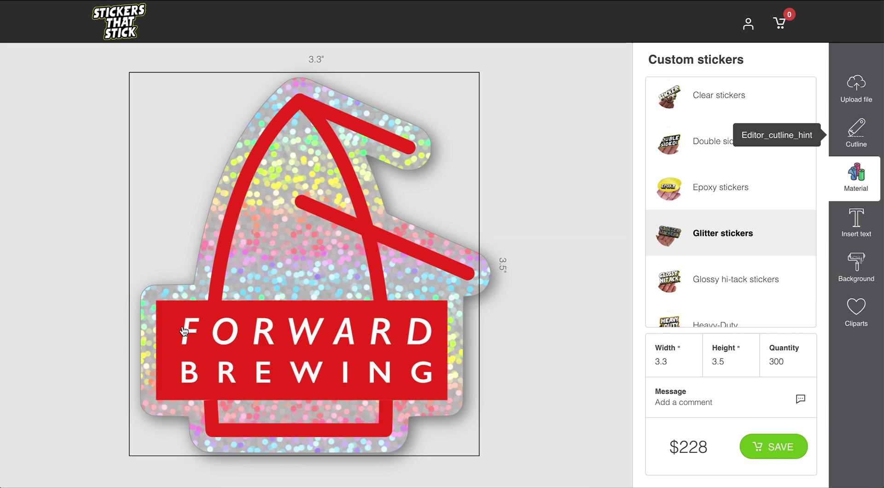
{"action": "scroll", "coordinate": [750, 281], "scroll_direction": "down", "scroll_amount": 2}
{"action": "left_click", "coordinate": [760, 289]}
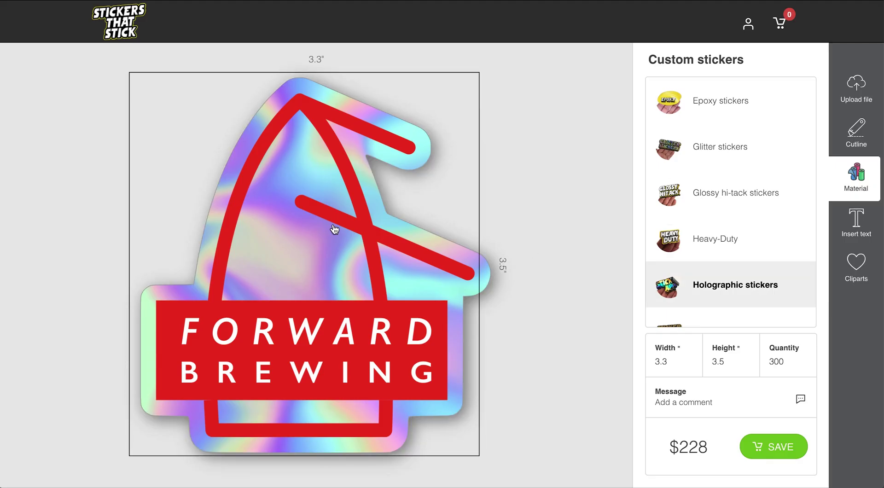
Step: Preview Kraft paper, then switch back to Vinyl stickers at $166
{"action": "scroll", "coordinate": [710, 184], "scroll_direction": "down", "scroll_amount": 2}
{"action": "left_click", "coordinate": [720, 230]}
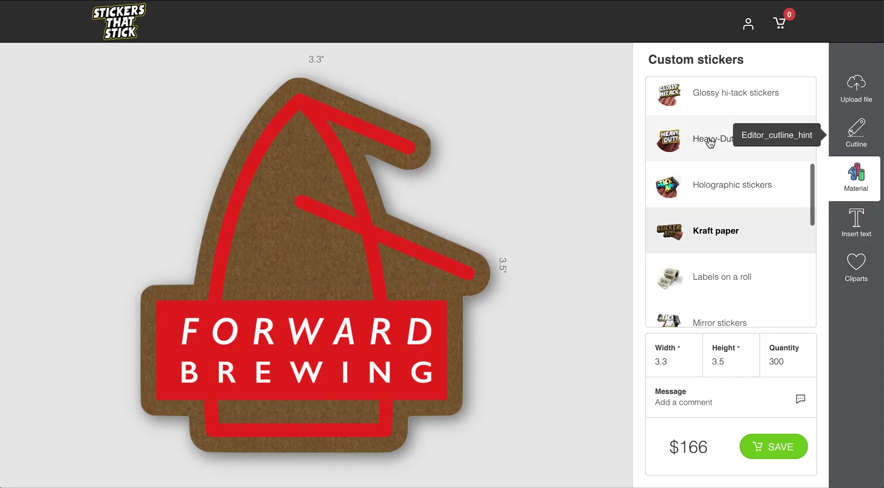
{"action": "scroll", "coordinate": [710, 143], "scroll_direction": "up", "scroll_amount": 1}
{"action": "scroll", "coordinate": [711, 143], "scroll_direction": "up", "scroll_amount": 7}
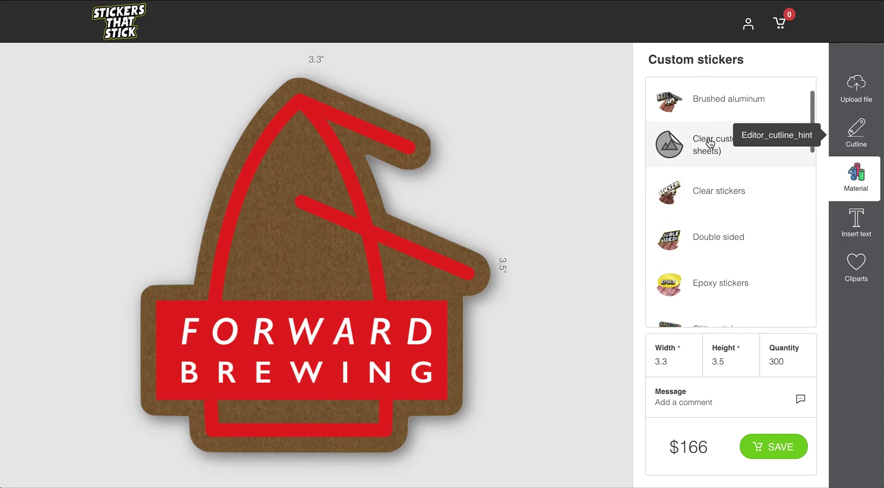
{"action": "scroll", "coordinate": [709, 138], "scroll_direction": "up", "scroll_amount": 1}
{"action": "left_click", "coordinate": [705, 114]}
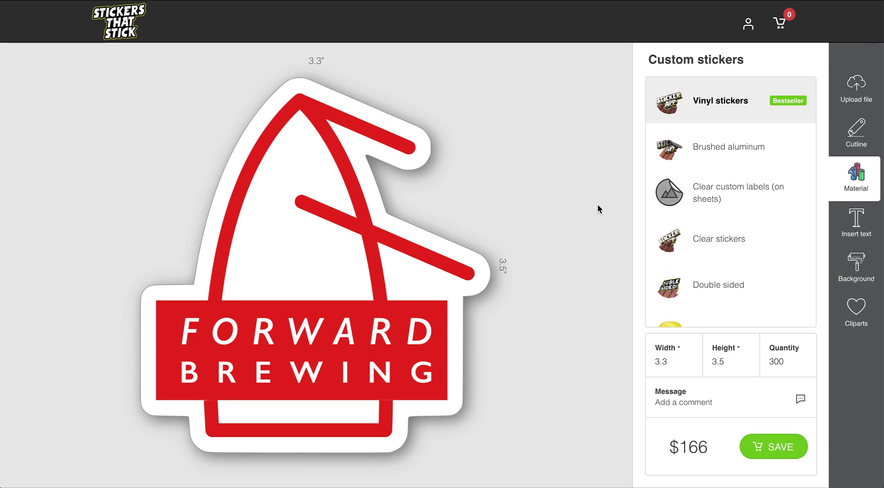
{"action": "left_click", "coordinate": [855, 261]}
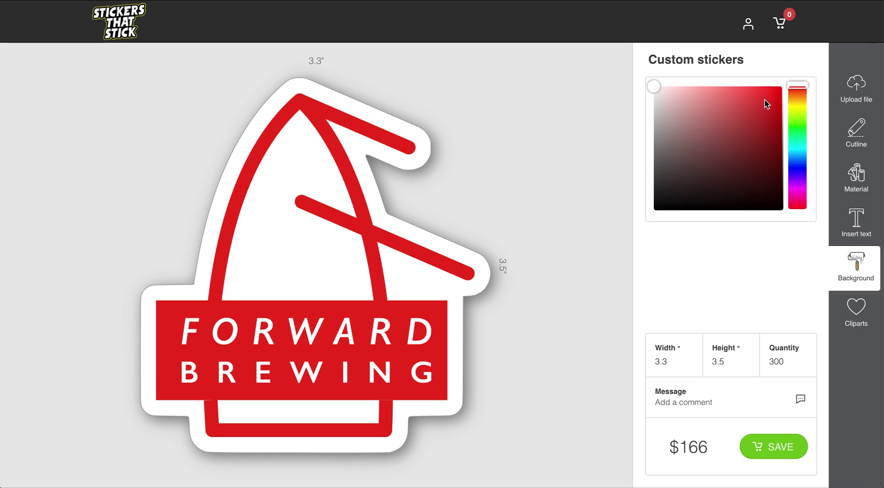
Step: Tint the sticker background a pale light blue using the hue slider and saturation picker
{"action": "left_click", "coordinate": [801, 109]}
{"action": "left_click_drag", "start_coordinate": [800, 114], "coordinate": [795, 144]}
{"action": "left_click", "coordinate": [707, 103]}
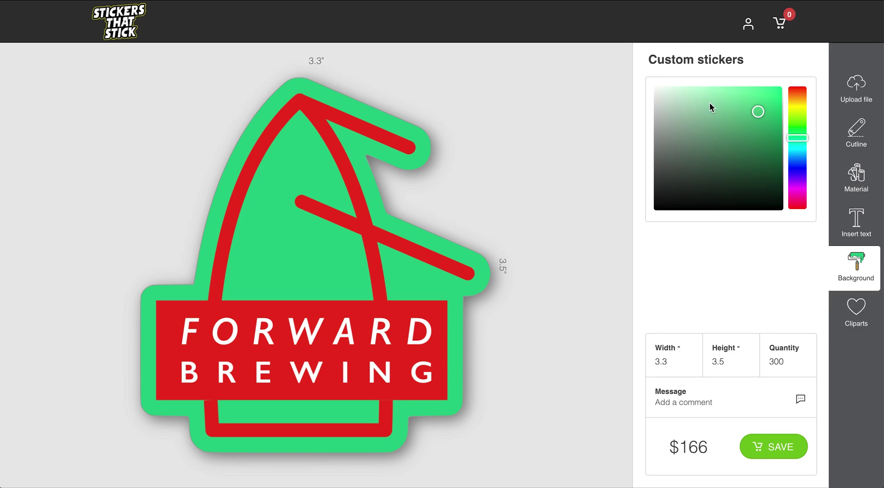
{"action": "mouse_move", "coordinate": [795, 143]}
{"action": "left_mouse_down"}
{"action": "mouse_move", "coordinate": [796, 162]}
{"action": "mouse_move", "coordinate": [794, 152]}
{"action": "left_mouse_up"}
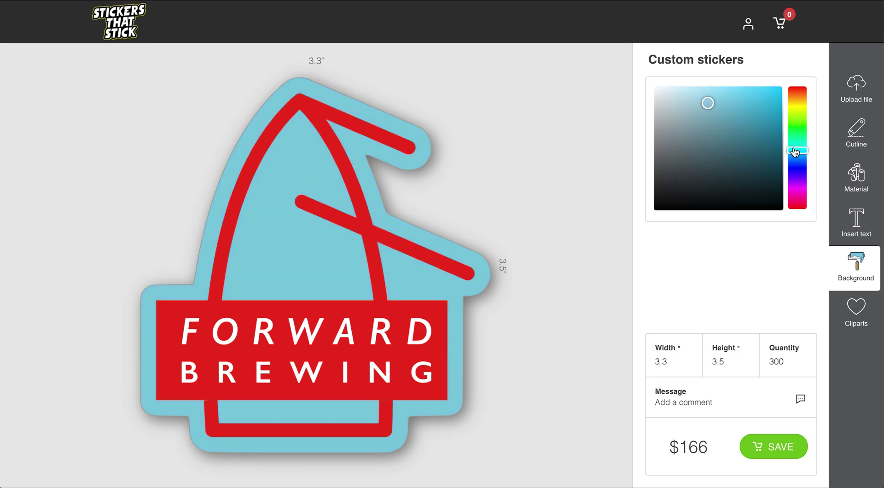
{"action": "left_click_drag", "start_coordinate": [708, 101], "coordinate": [695, 93]}
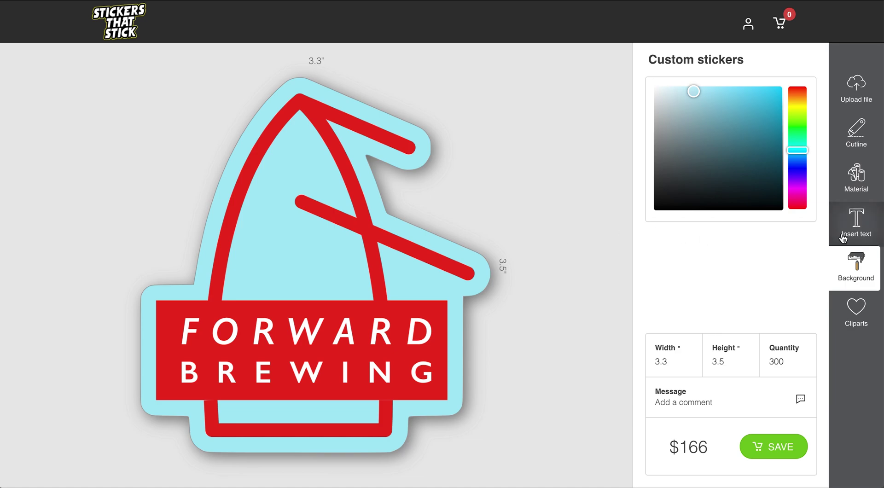
{"action": "left_click", "coordinate": [860, 229]}
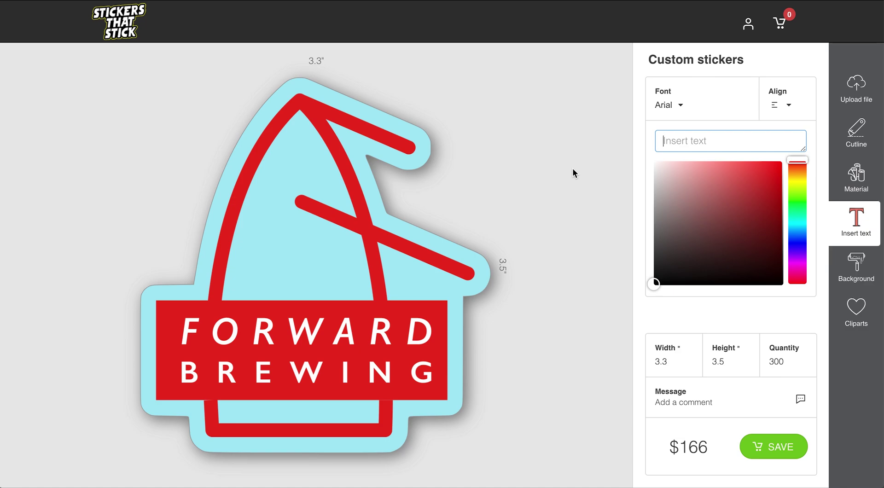
Step: Add a small green 'example' caption in the ROUNDED font
{"action": "type", "text": "example"}
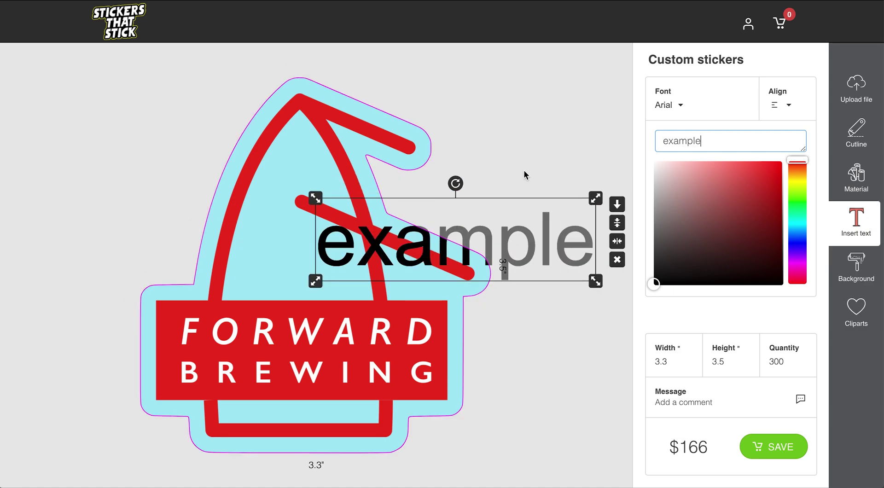
{"action": "left_click_drag", "start_coordinate": [596, 198], "coordinate": [322, 284]}
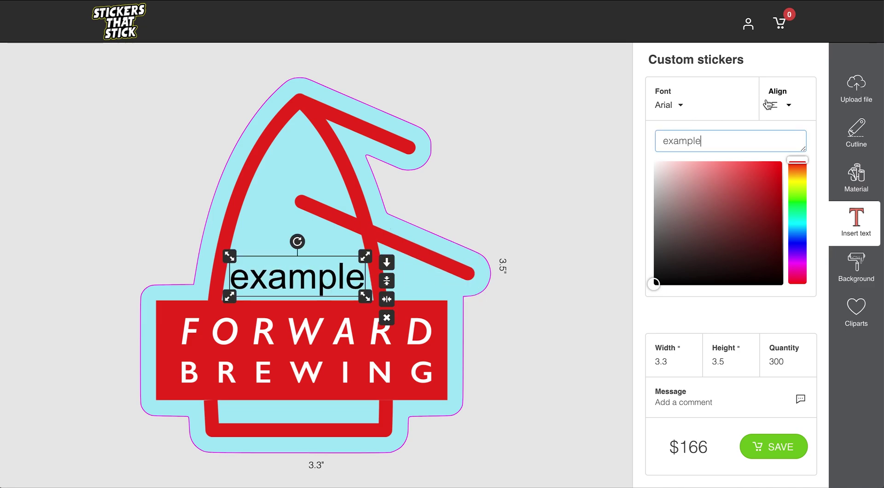
{"action": "left_click", "coordinate": [749, 208]}
{"action": "left_click", "coordinate": [798, 211]}
{"action": "left_click_drag", "start_coordinate": [749, 211], "coordinate": [748, 192]}
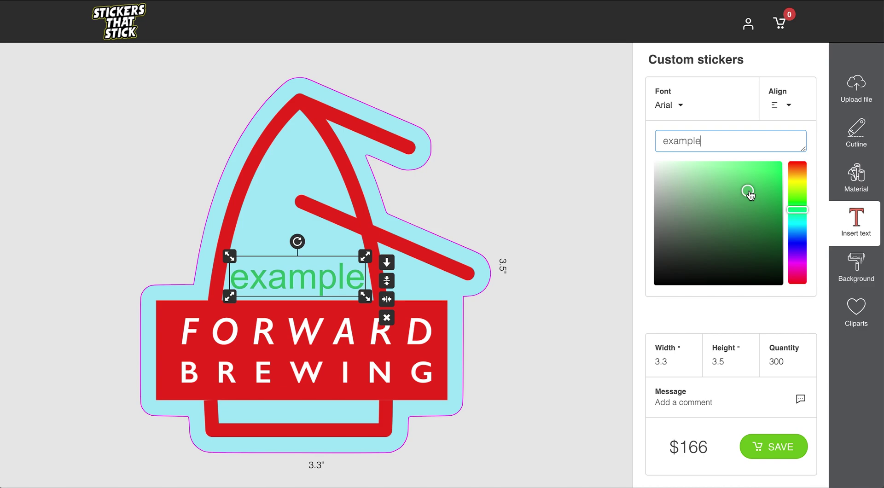
{"action": "left_click", "coordinate": [678, 109]}
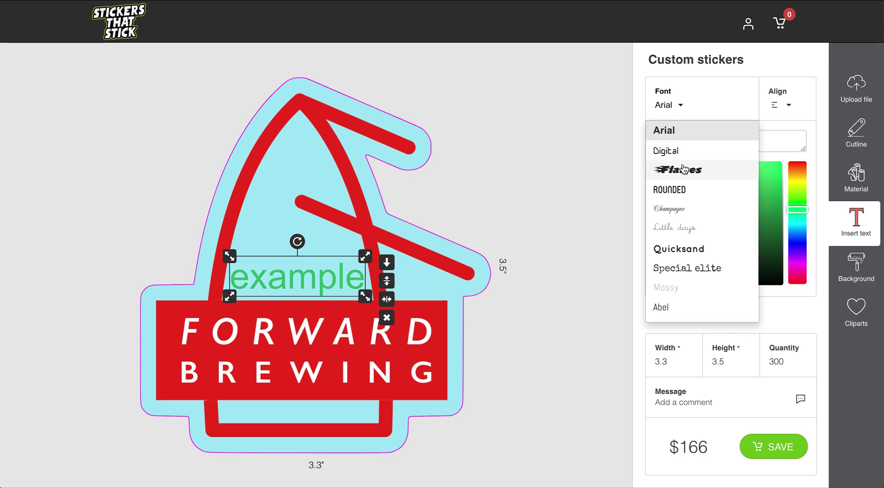
{"action": "left_click", "coordinate": [672, 191]}
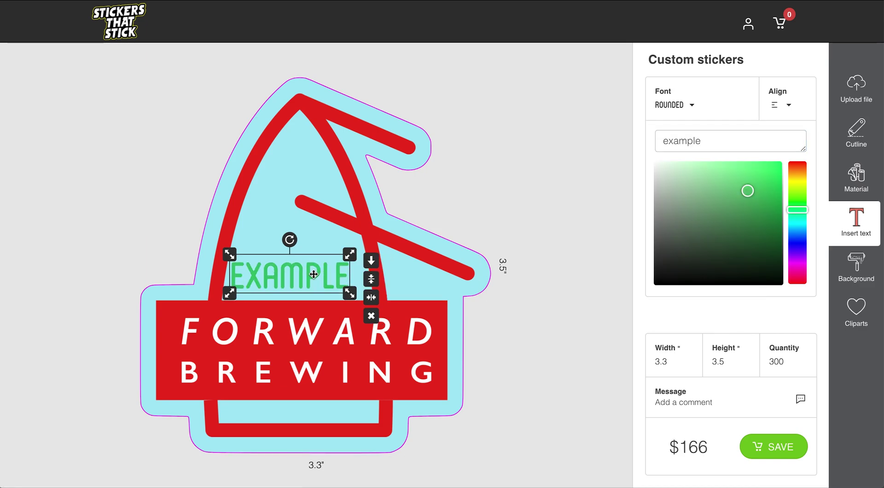
Step: Preview and nudge the EXAMPLE text, then delete it from the sticker
{"action": "left_click", "coordinate": [520, 233]}
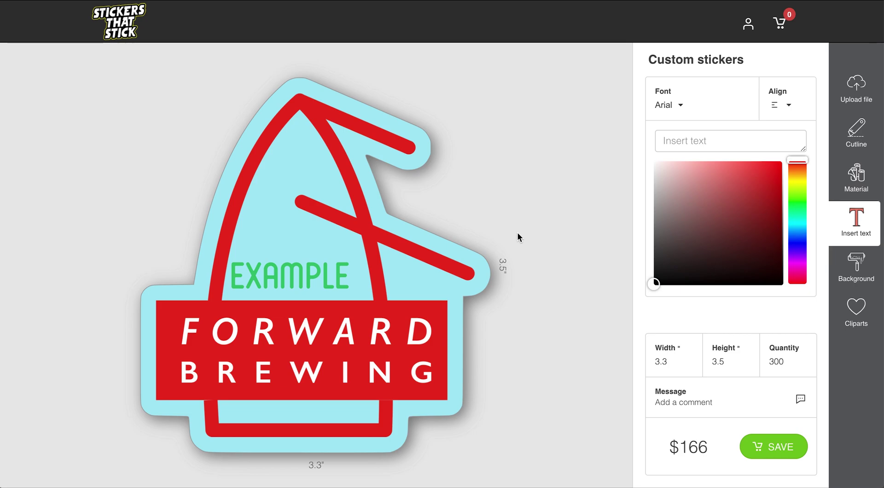
{"action": "left_click", "coordinate": [297, 300]}
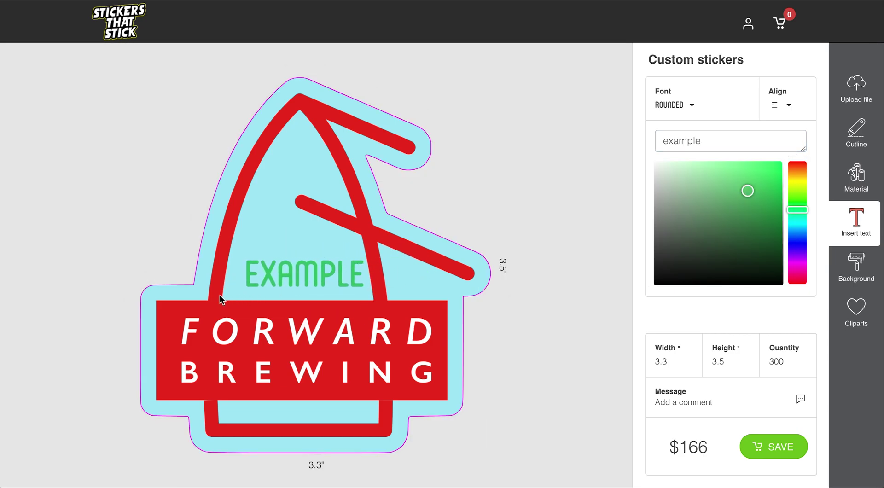
{"action": "left_click", "coordinate": [332, 288]}
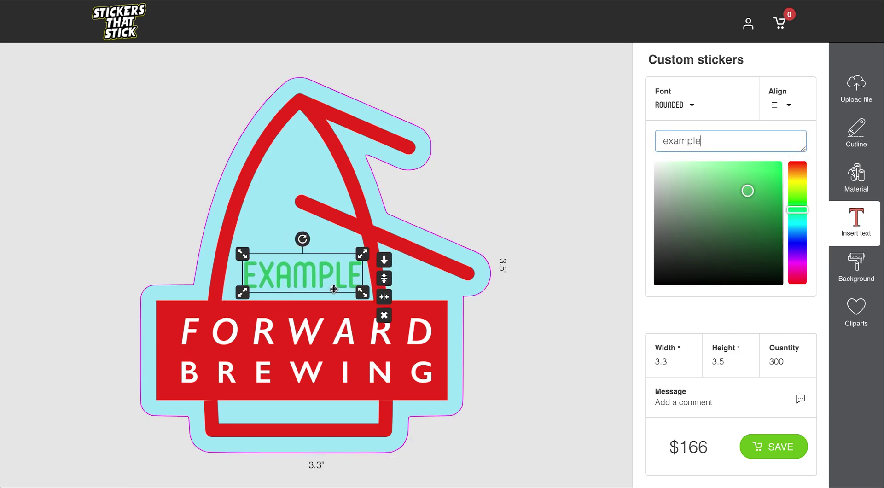
{"action": "left_click", "coordinate": [384, 316]}
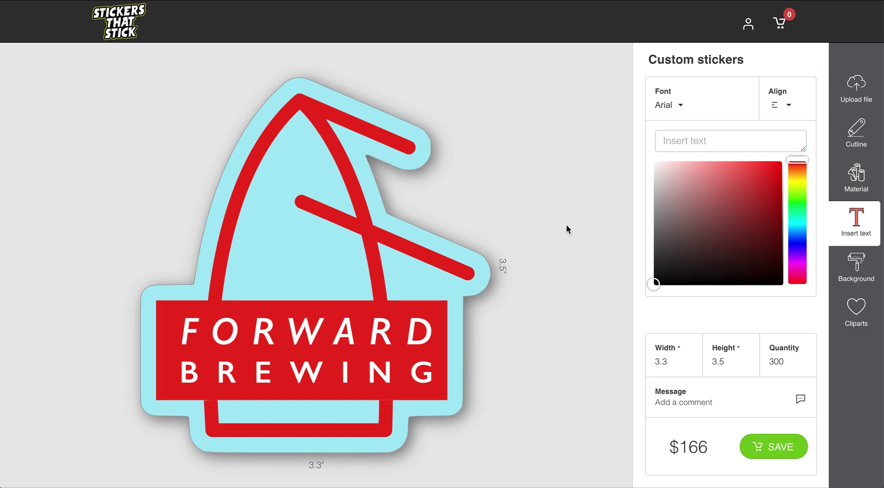
Step: Browse the Trending clipart grid without adding anything, then return to the Material list
{"action": "left_click", "coordinate": [856, 308]}
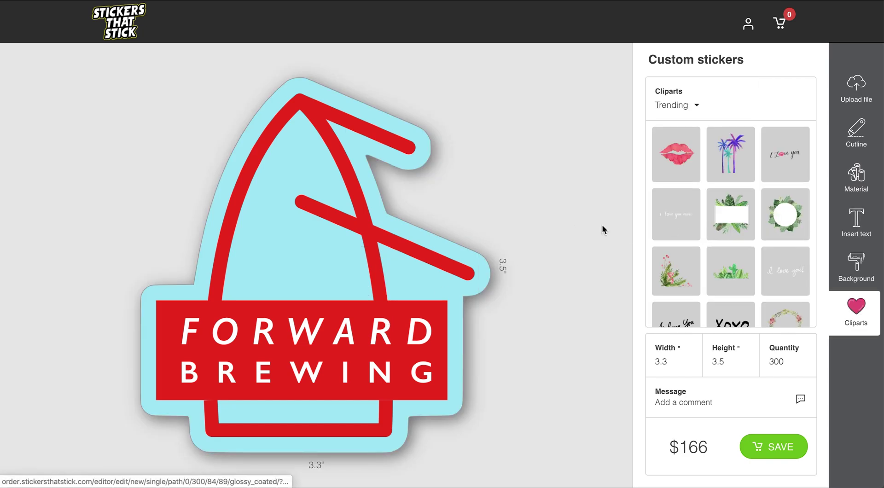
{"action": "scroll", "coordinate": [692, 224], "scroll_direction": "down", "scroll_amount": 3}
{"action": "scroll", "coordinate": [692, 223], "scroll_direction": "up", "scroll_amount": 3}
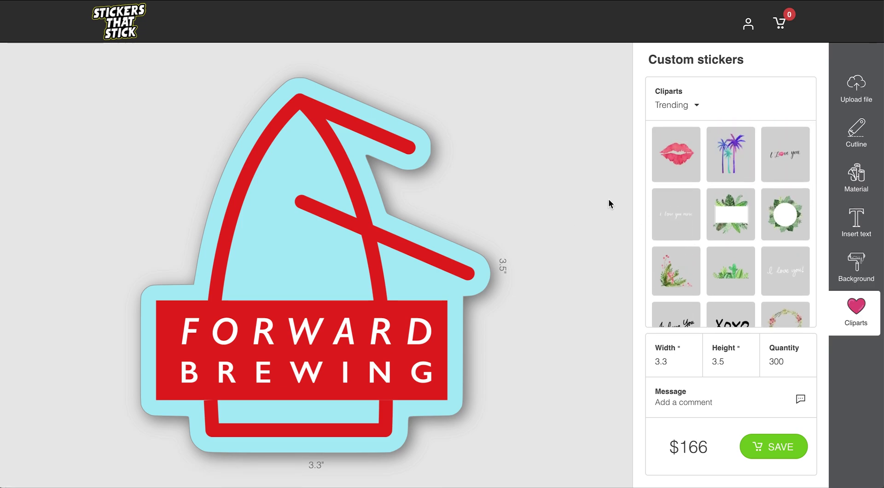
{"action": "left_click", "coordinate": [855, 191]}
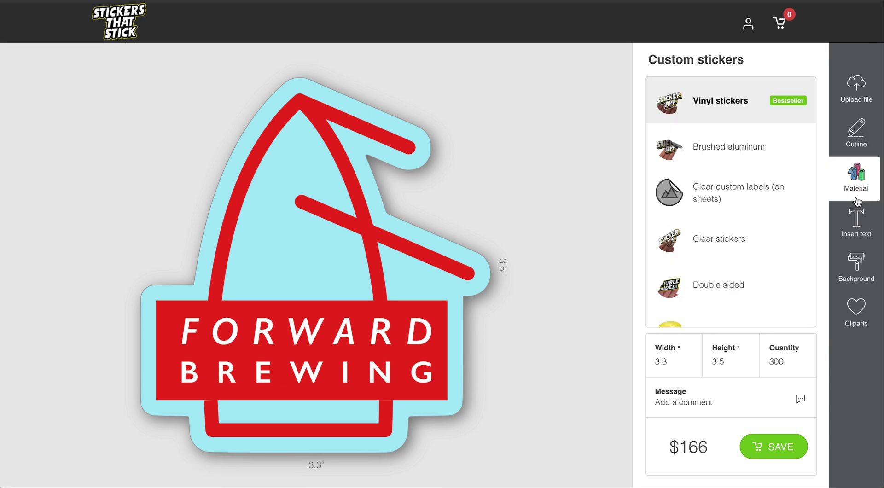